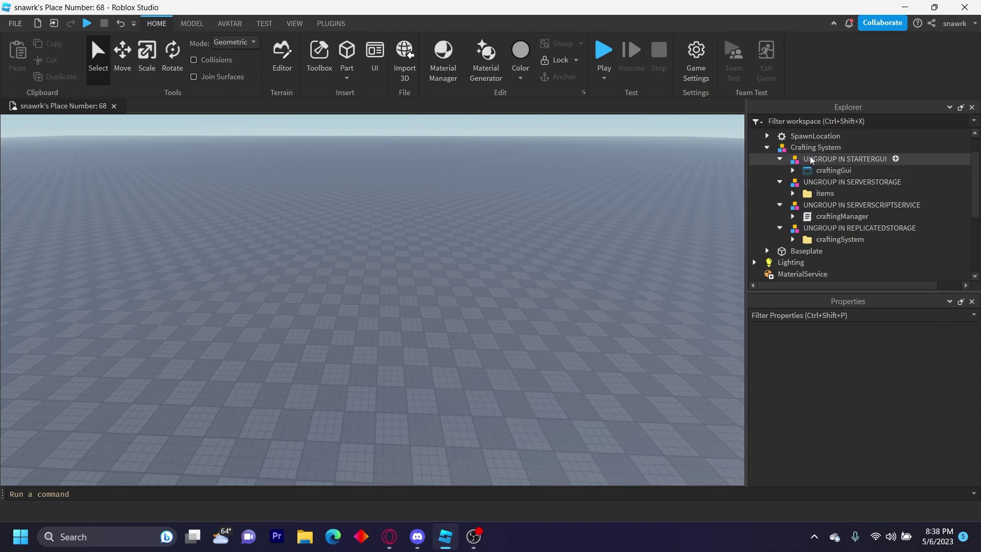
pyautogui.moveTo(811, 159); pyautogui.dragTo(792, 206)
# - Ungroup the StarterGui sub-model, and move the server script sub-model into ServerScriptService and ungroup it
pyautogui.rightClick(796, 206)
pyautogui.click(823, 141)
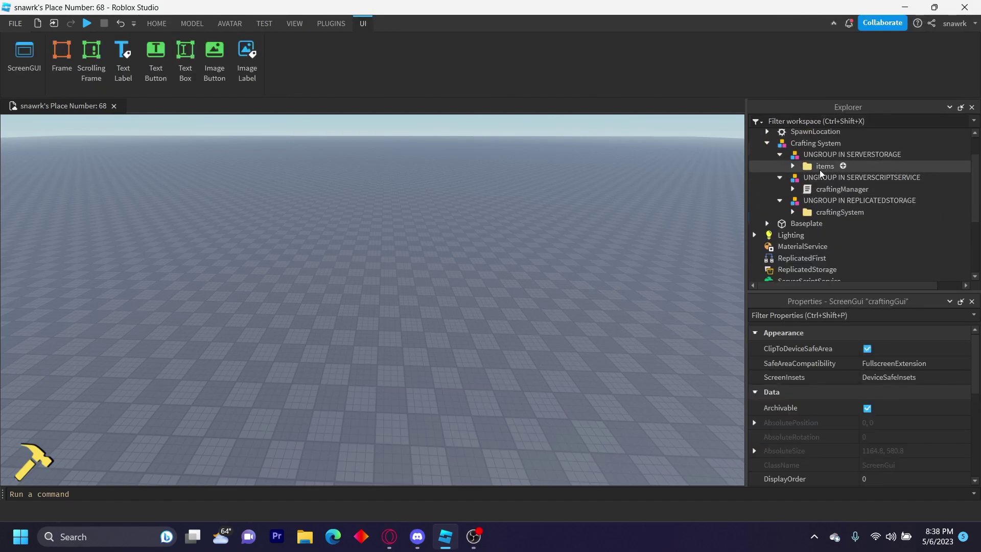
pyautogui.moveTo(820, 178)
pyautogui.mouseDown()
pyautogui.moveTo(835, 186)
pyautogui.moveTo(812, 171)
pyautogui.moveTo(842, 167)
pyautogui.moveTo(812, 192)
pyautogui.moveTo(816, 148)
pyautogui.mouseUp()
pyautogui.rightClick(812, 172)
pyautogui.click(842, 159)
pyautogui.scroll(2, 842, 160)
# - Ungroup the ReplicatedStorage sub-model, and move the storage sub-model into ServerStorage and ungroup it
pyautogui.rightClick(801, 148)
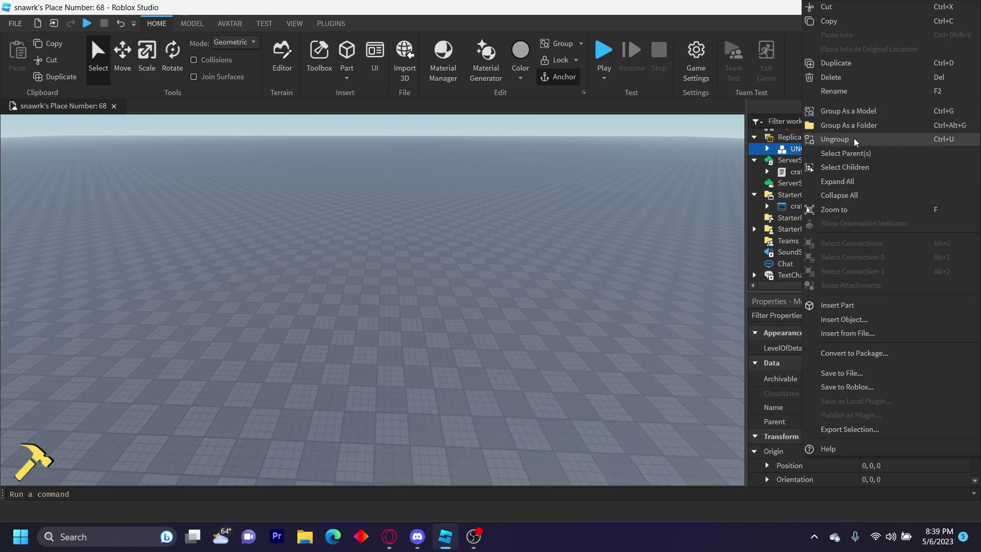
pyautogui.click(834, 139)
pyautogui.moveTo(843, 176); pyautogui.dragTo(826, 198)
pyautogui.rightClick(802, 192)
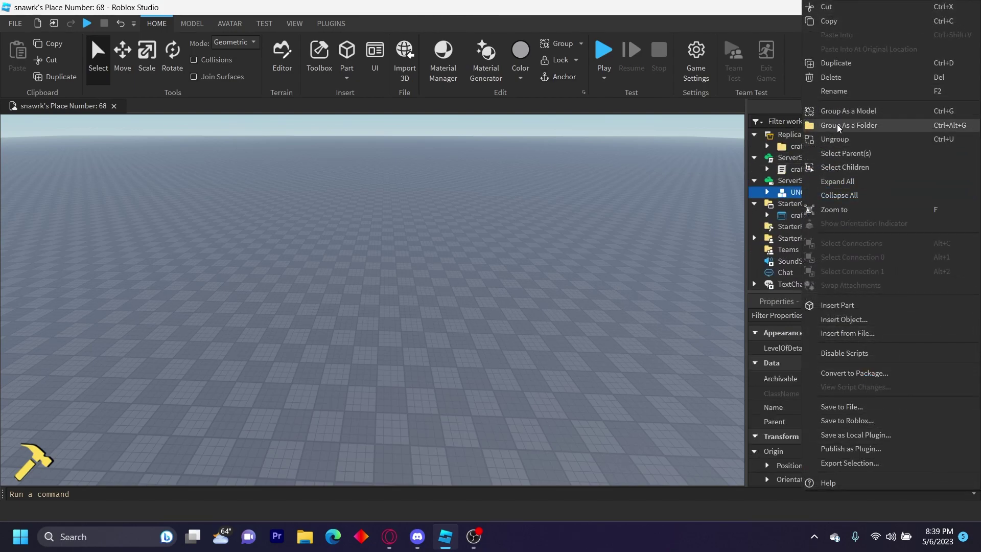
pyautogui.click(834, 139)
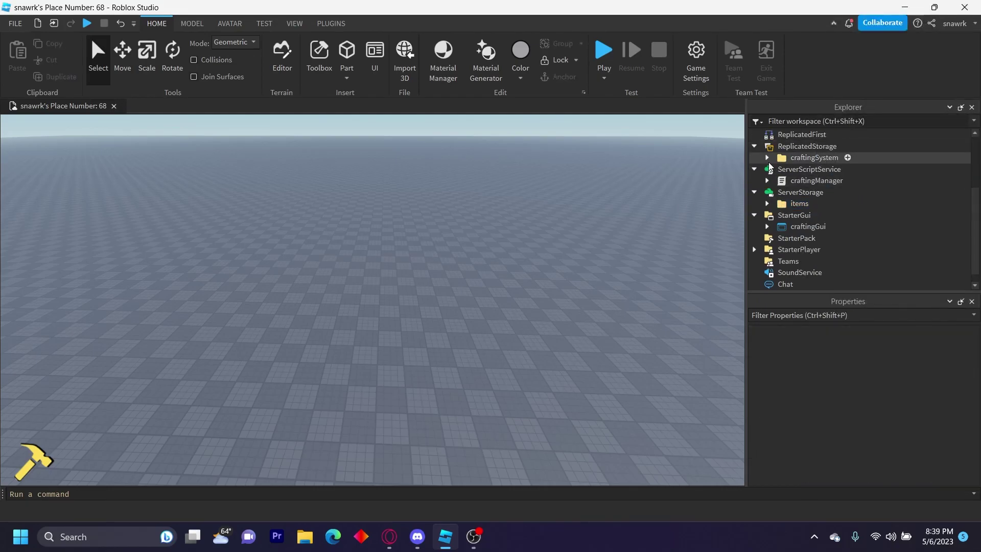
# - Inspect the items and craftingSystem folders, then open craftingReq under craftingManager
pyautogui.click(767, 204)
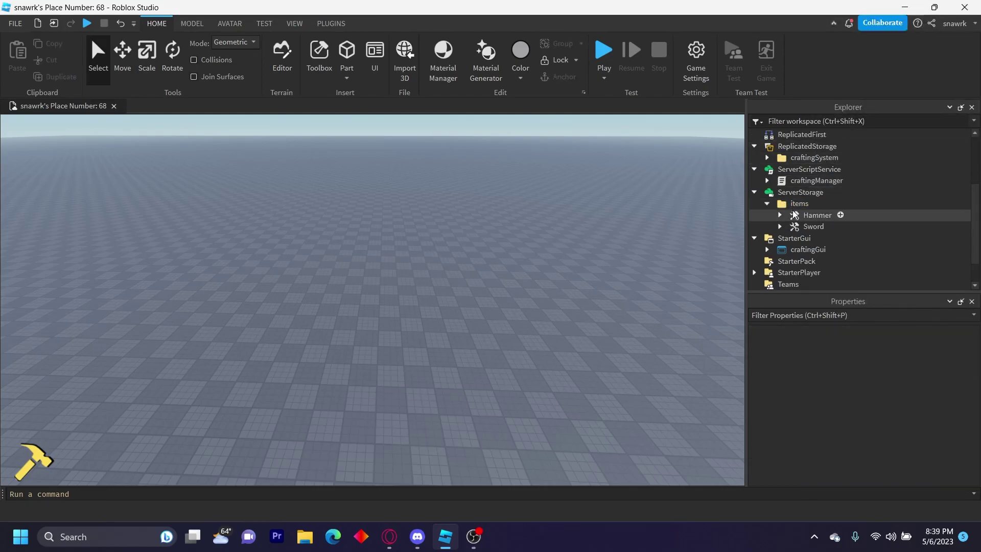
pyautogui.click(766, 158)
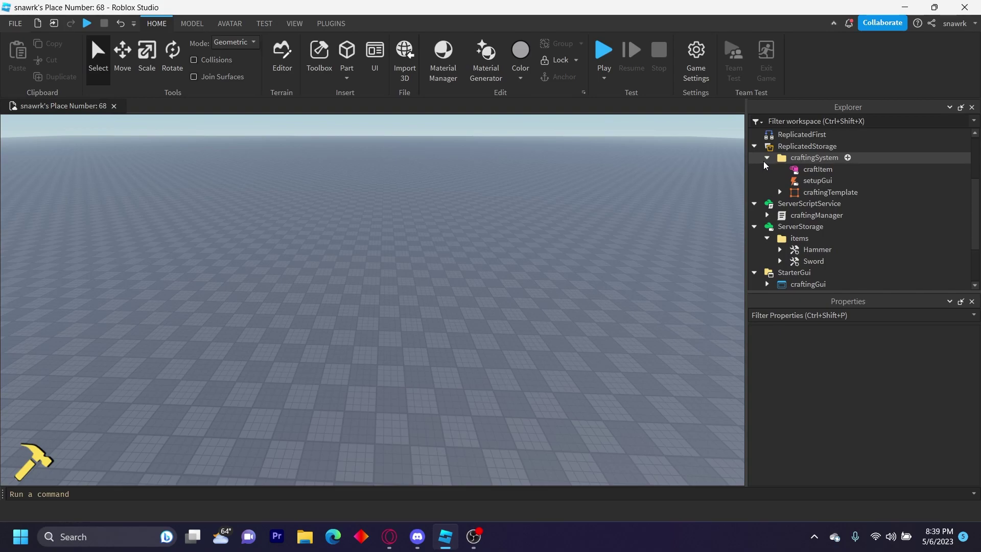
pyautogui.click(768, 158)
pyautogui.click(767, 181)
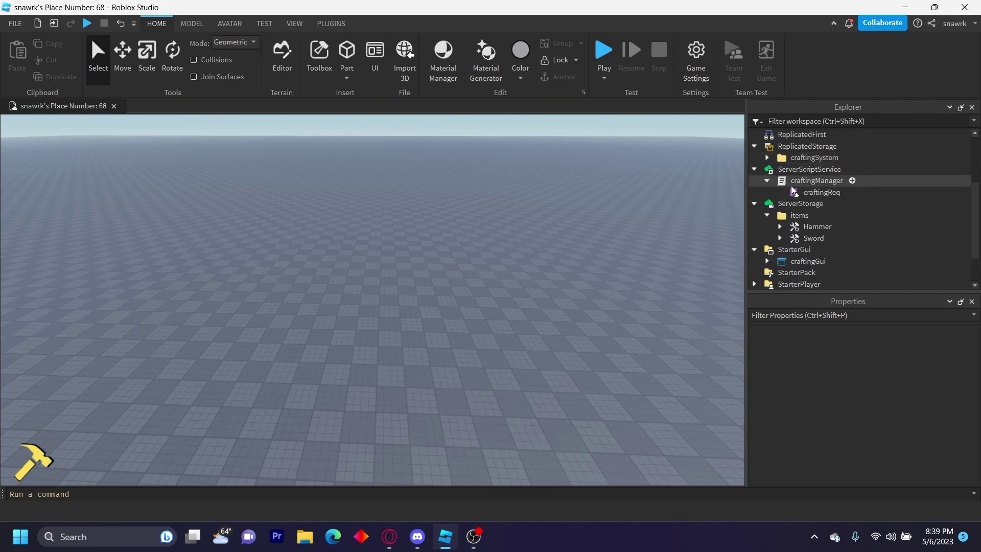
pyautogui.doubleClick(797, 191)
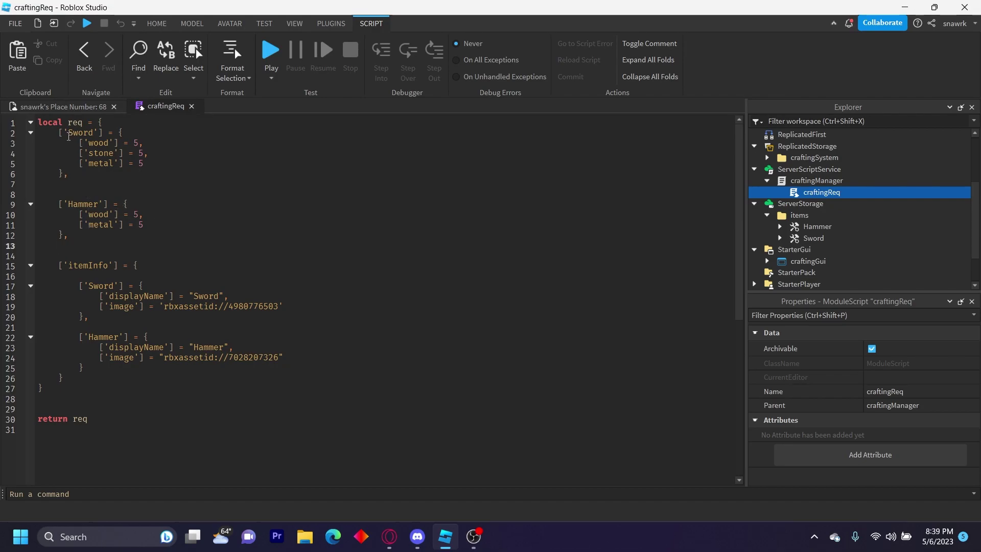
# - Review the Sword and Hammer material requirements and the itemInfo table in craftingReq
pyautogui.moveTo(68, 134)
pyautogui.mouseDown()
pyautogui.moveTo(123, 145)
pyautogui.moveTo(134, 167)
pyautogui.moveTo(149, 166)
pyautogui.mouseUp()
pyautogui.click(74, 141)
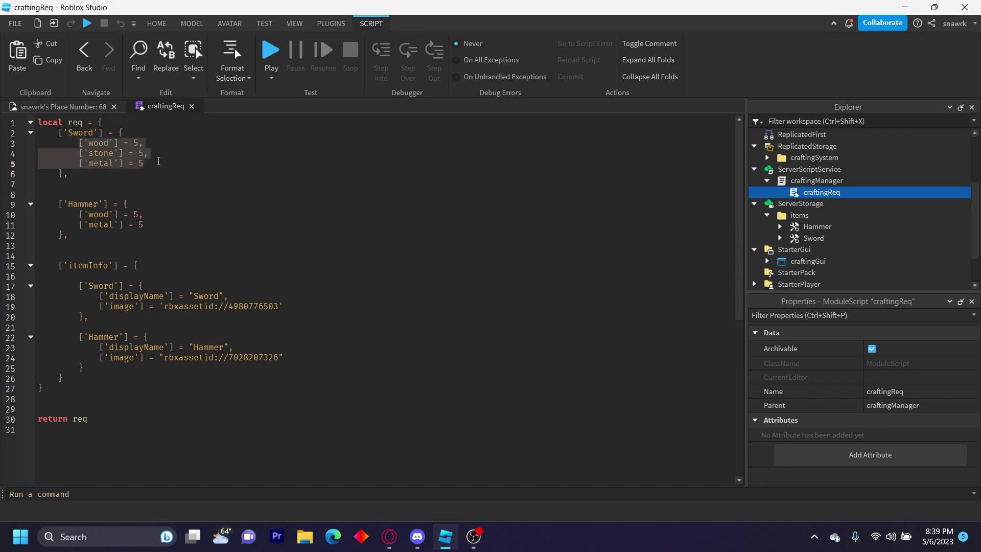
pyautogui.click(53, 202)
pyautogui.click(127, 204)
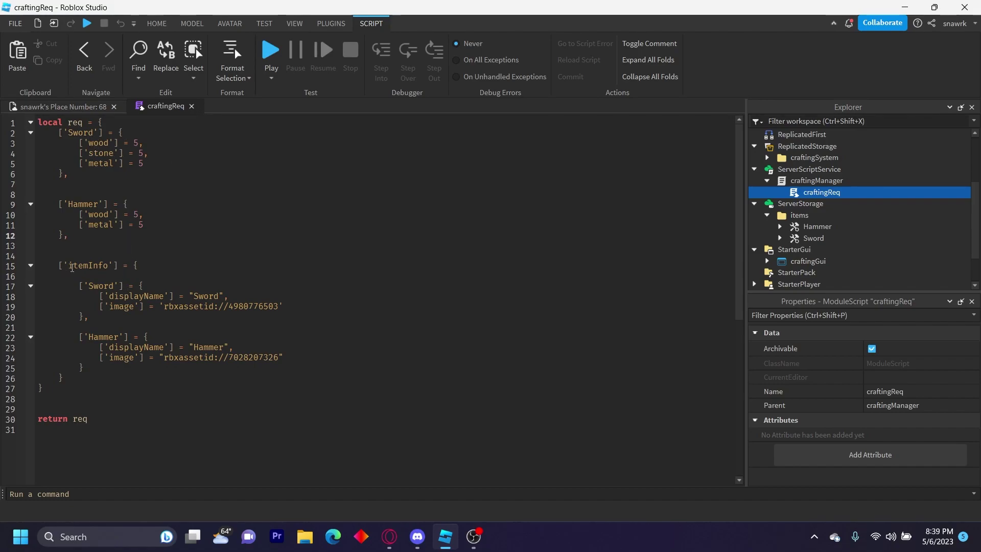
pyautogui.moveTo(58, 265); pyautogui.dragTo(115, 265)
pyautogui.click(115, 265)
pyautogui.doubleClick(90, 287)
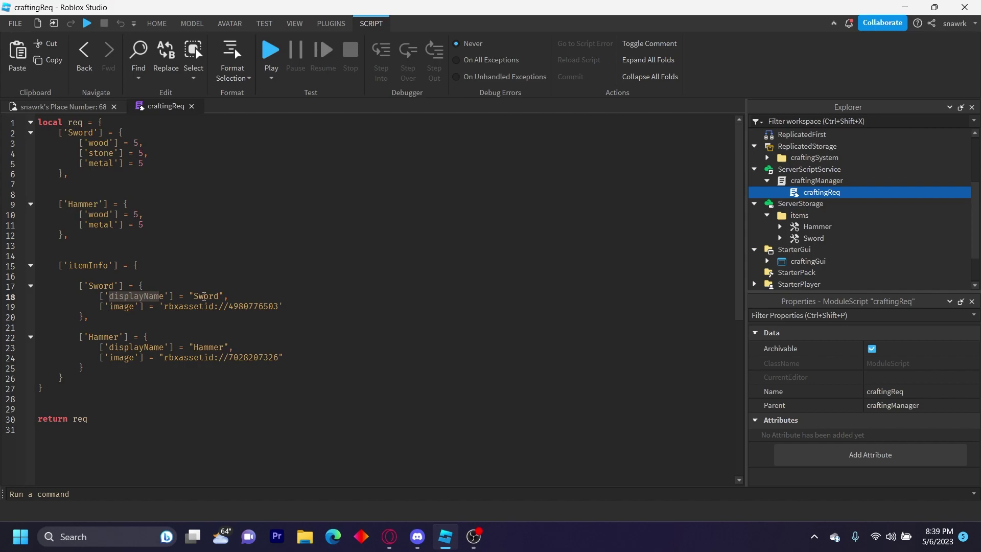
# - Switch between the place view and craftingReq, ending with the cursor after the Hammer block
pyautogui.click(79, 109)
pyautogui.click(159, 112)
pyautogui.click(69, 106)
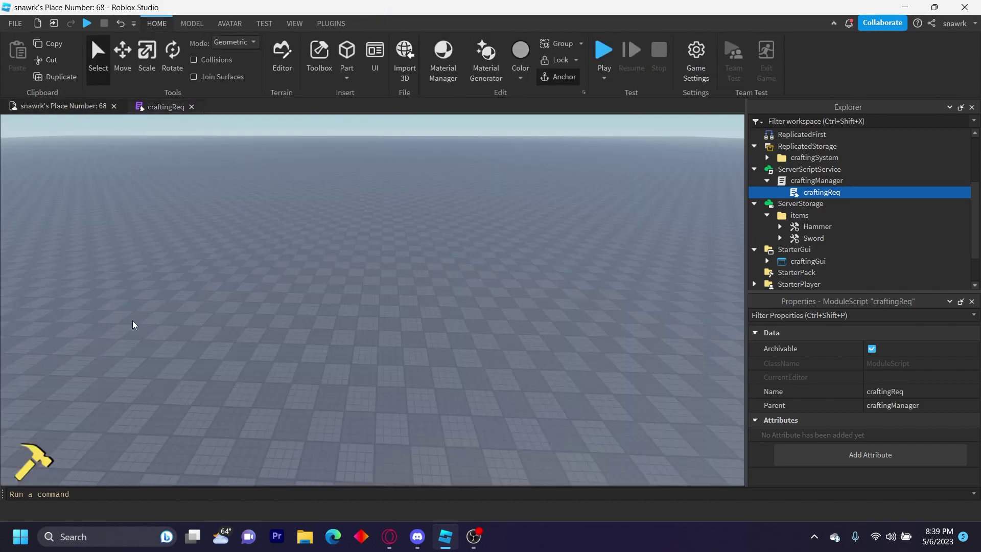
pyautogui.click(162, 107)
pyautogui.click(112, 244)
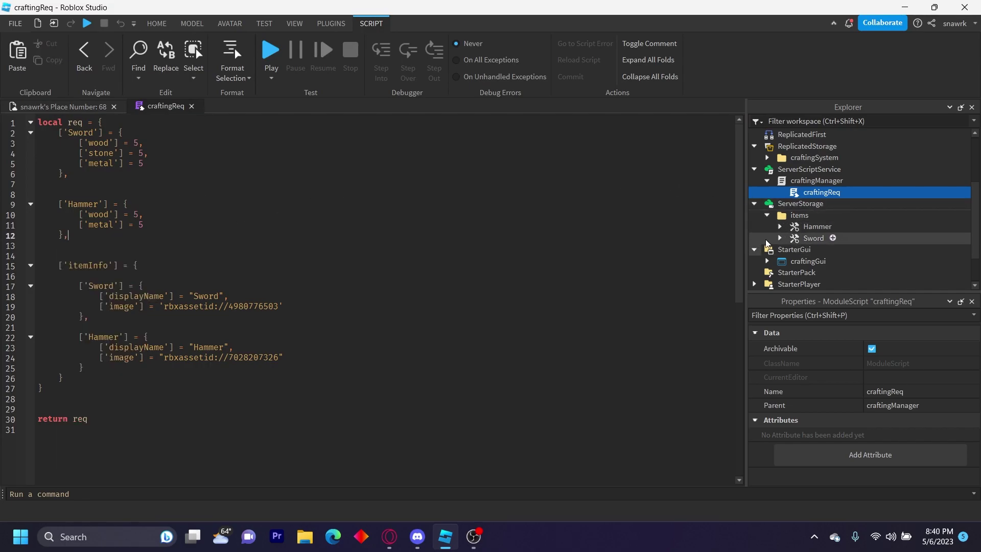
# - Add a toolName recipe entry containing a copy of the Hammer's wood and metal lines
pyautogui.press('Return')
pyautogui.press('Return')
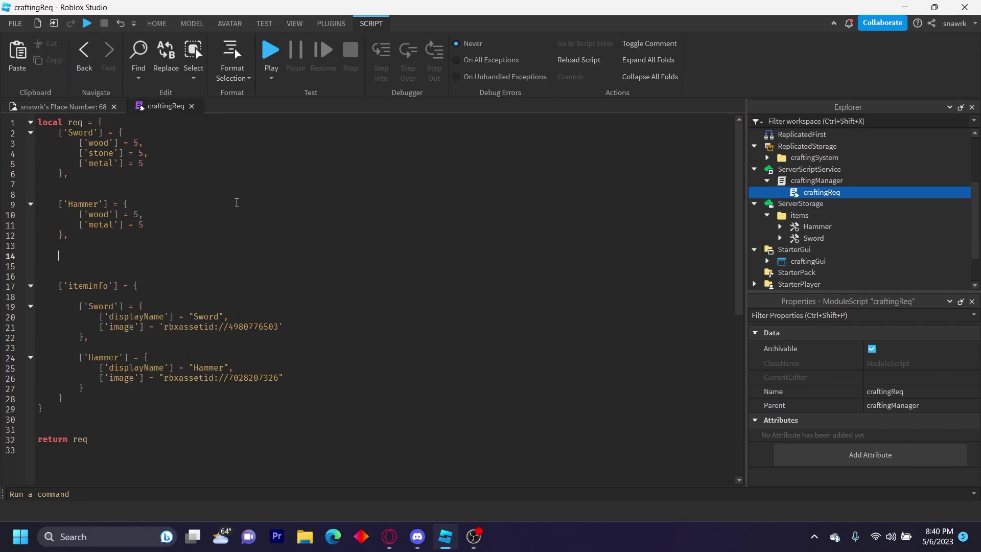
pyautogui.write("['t")
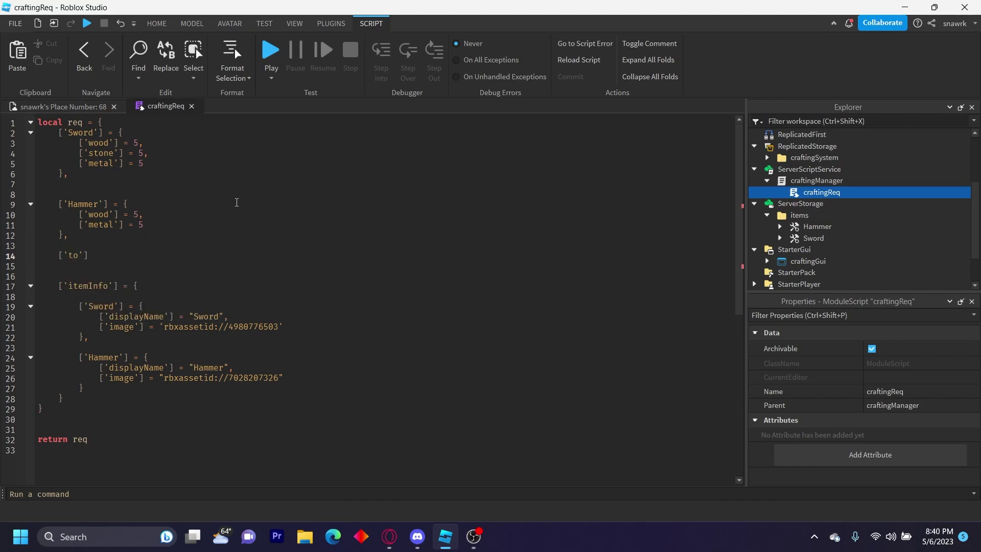
pyautogui.write("oolName'] = ")
pyautogui.write('{')
pyautogui.press('Return')
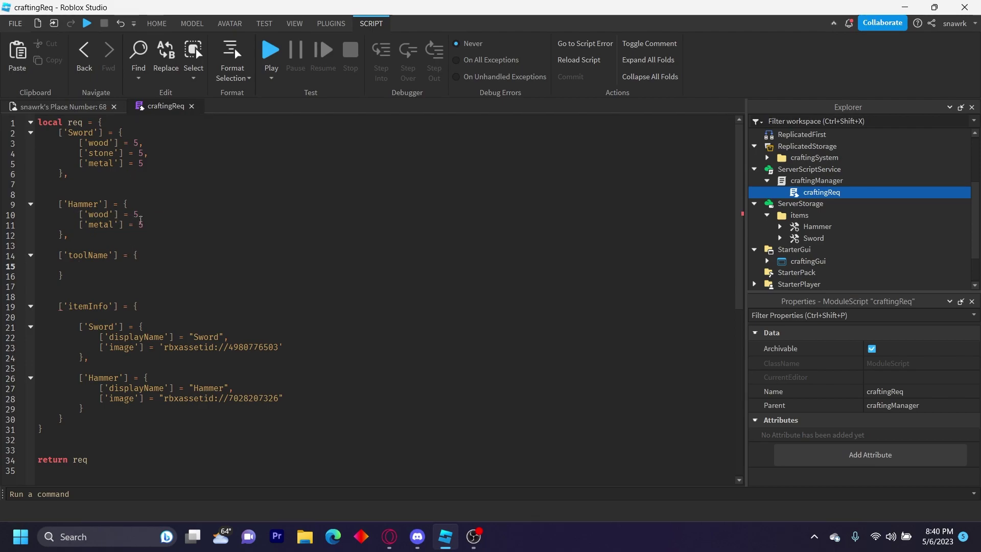
pyautogui.moveTo(154, 226); pyautogui.dragTo(77, 215)
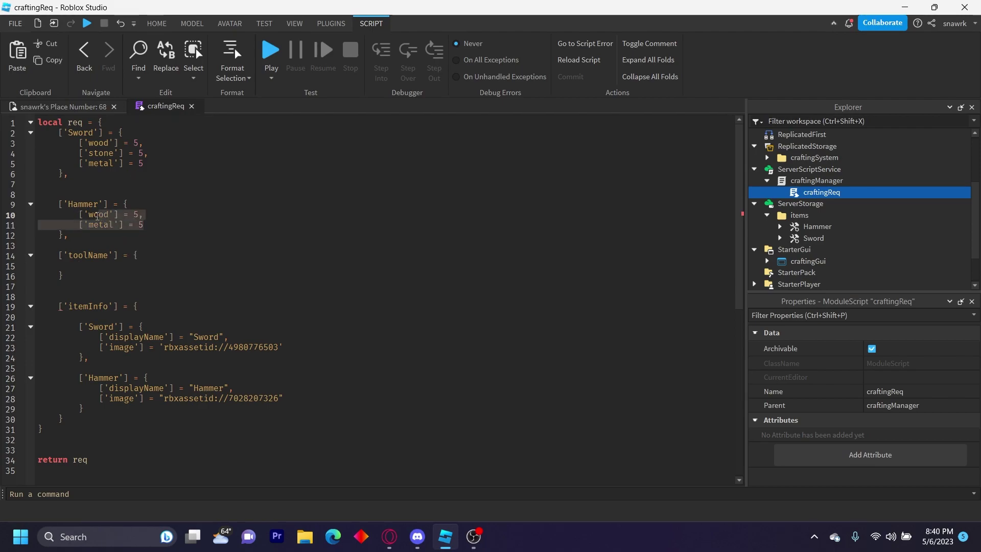
pyautogui.hotkey('ctrl', 'c')
pyautogui.click(77, 264)
pyautogui.hotkey('ctrl', 'v')
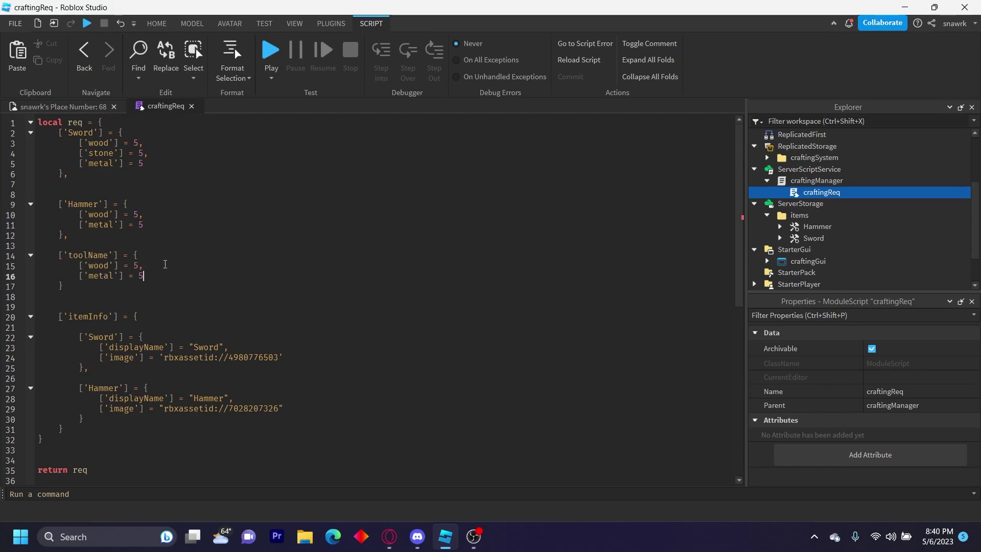
pyautogui.scroll(-1, 119, 262)
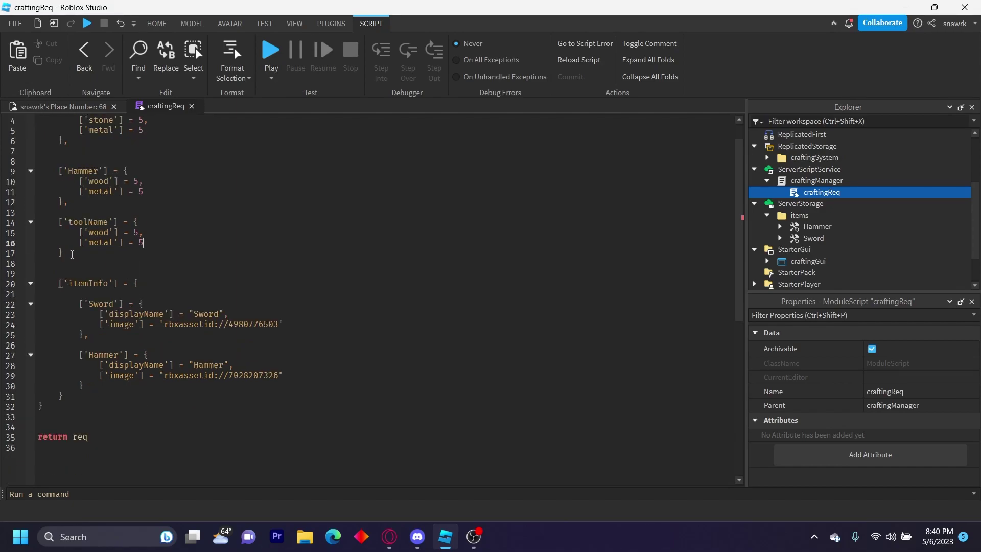
pyautogui.click(73, 252)
pyautogui.write(',')
# - Duplicate the Hammer itemInfo block as a new entry and select its names for editing
pyautogui.click(92, 387)
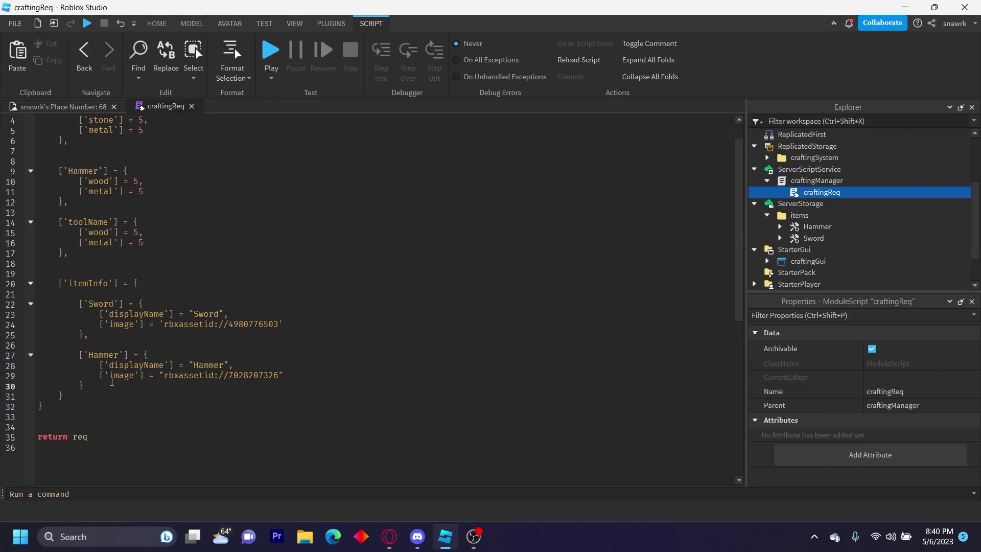
pyautogui.write(',')
pyautogui.press('Return')
pyautogui.press('Return')
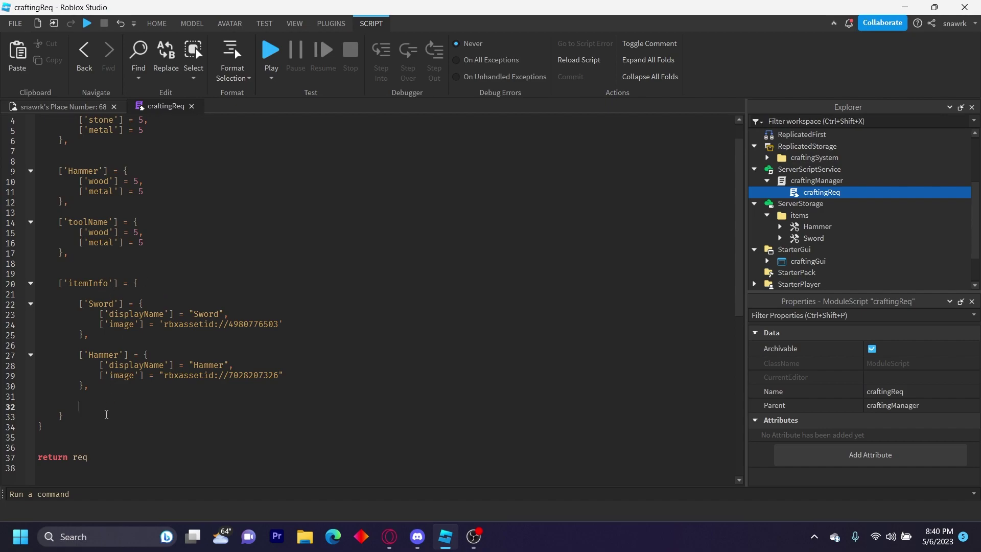
pyautogui.moveTo(92, 387); pyautogui.dragTo(43, 354)
pyautogui.hotkey('ctrl', 'c')
pyautogui.click(113, 407)
pyautogui.hotkey('ctrl', 'v')
pyautogui.moveTo(122, 405); pyautogui.dragTo(88, 406)
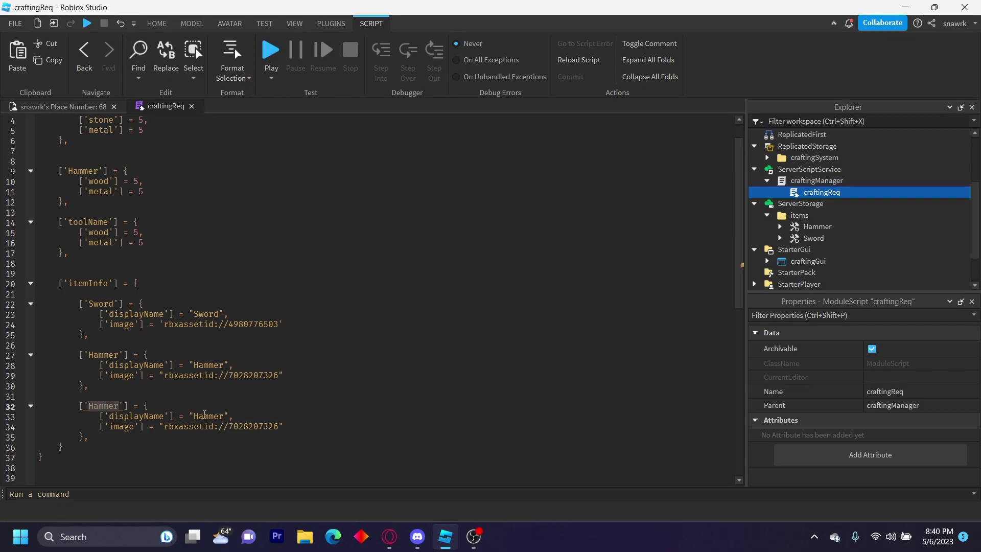
pyautogui.write('toolName')
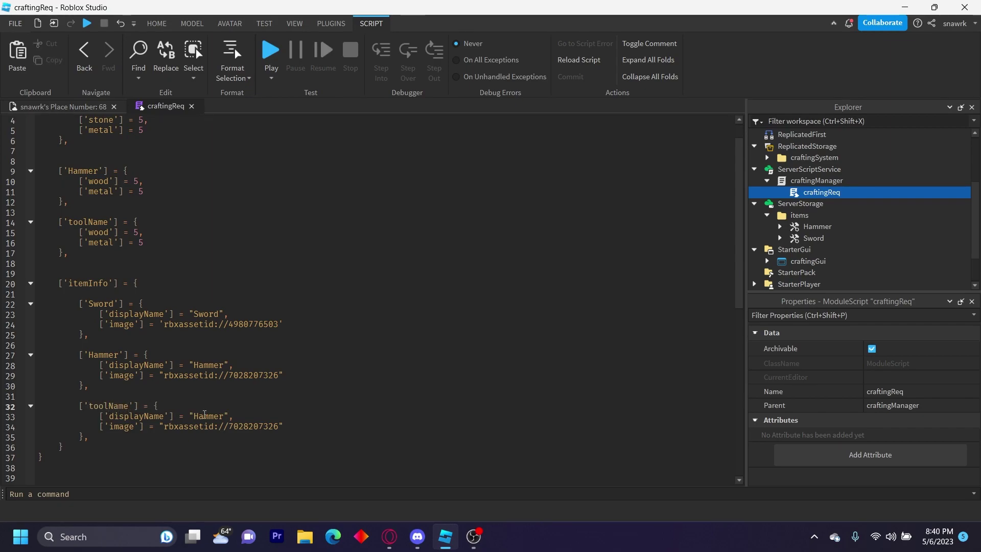
pyautogui.doubleClick(200, 417)
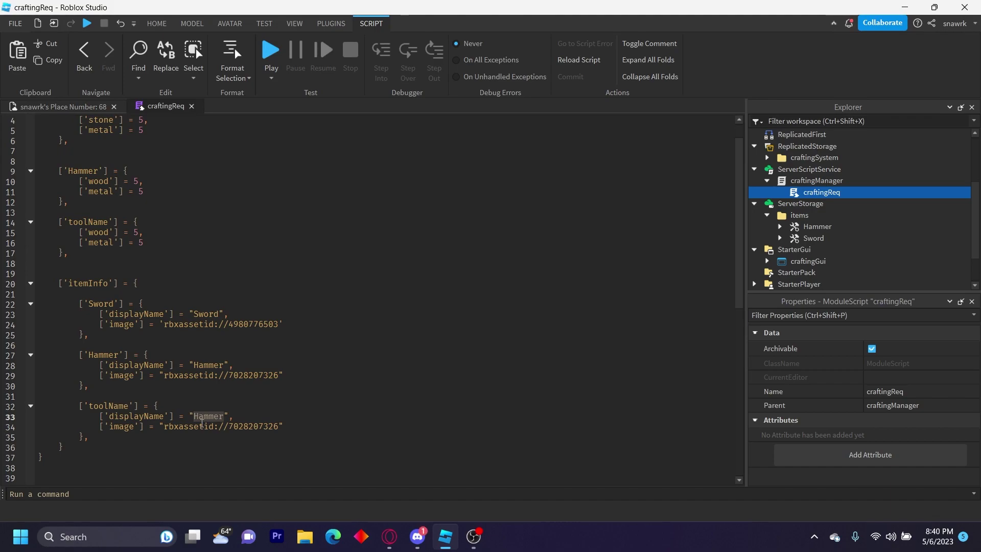
pyautogui.write('toolName')
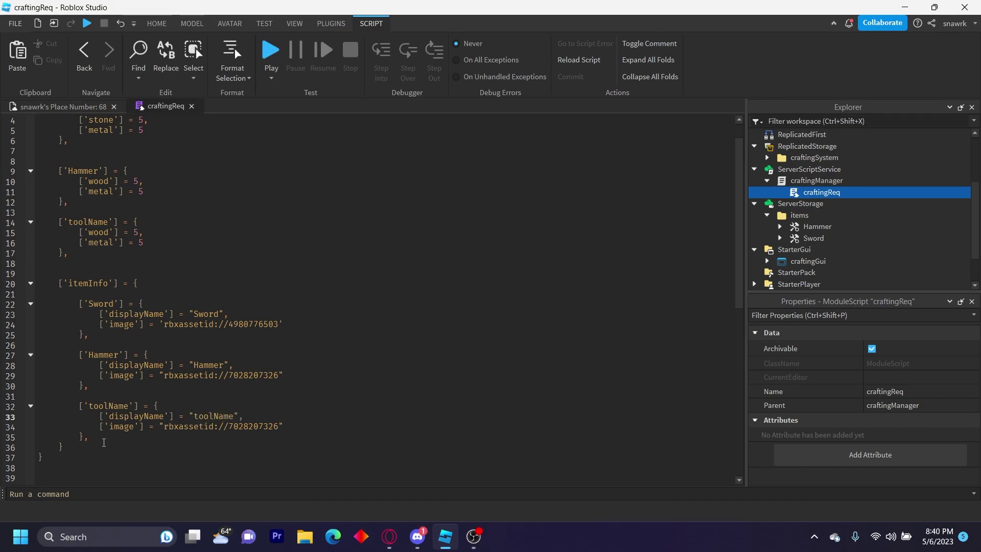
# - Delete the toolName item info and recipe blocks and the extra blank line
pyautogui.moveTo(285, 434); pyautogui.dragTo(68, 393)
pyautogui.press('BackSpace')
pyautogui.moveTo(101, 264); pyautogui.dragTo(53, 220)
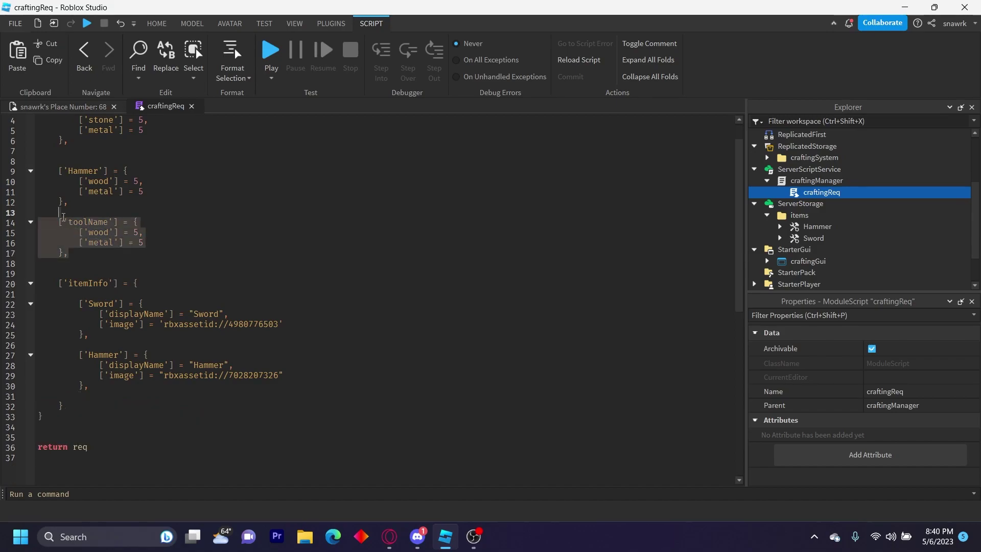
pyautogui.press('BackSpace')
pyautogui.press('BackSpace')
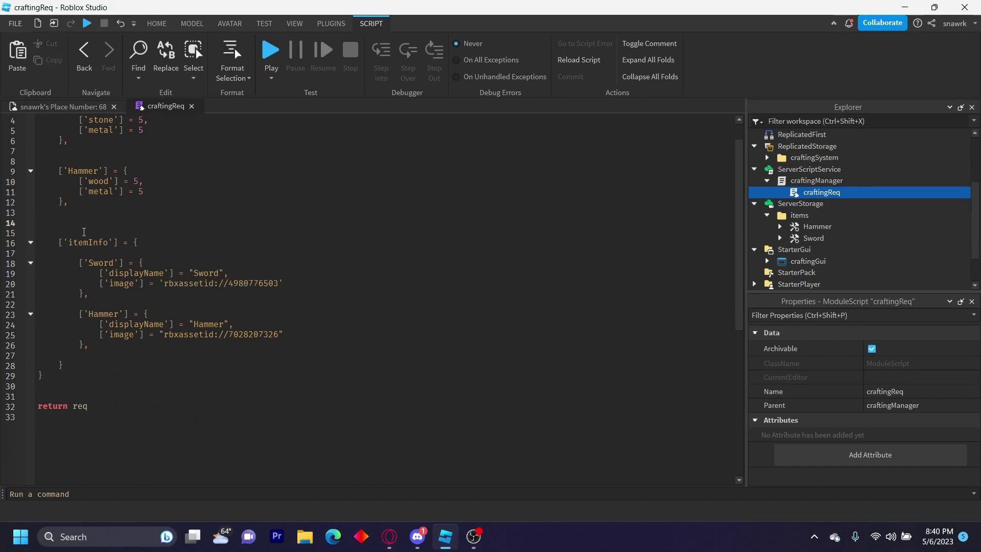
pyautogui.scroll(1, 77, 247)
pyautogui.press('BackSpace')
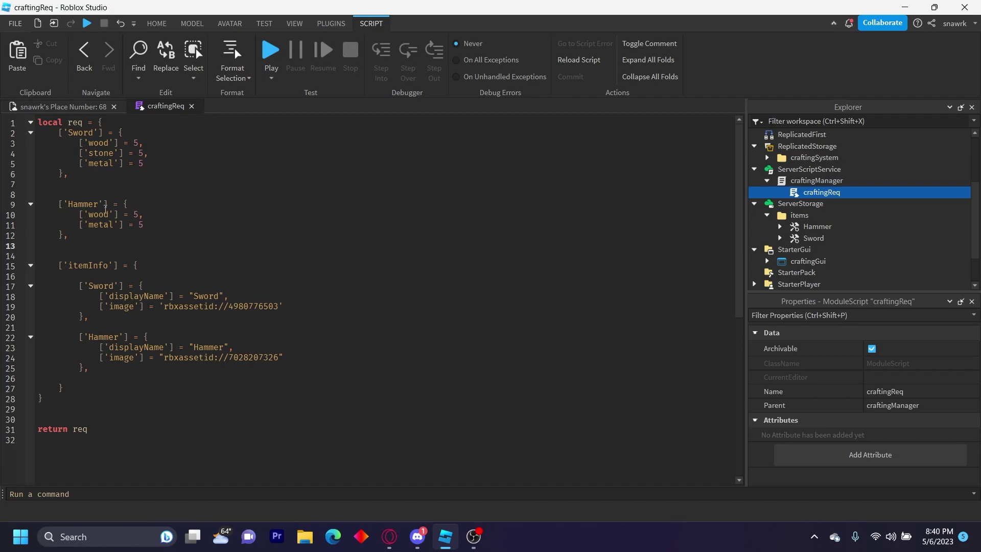
pyautogui.click(65, 106)
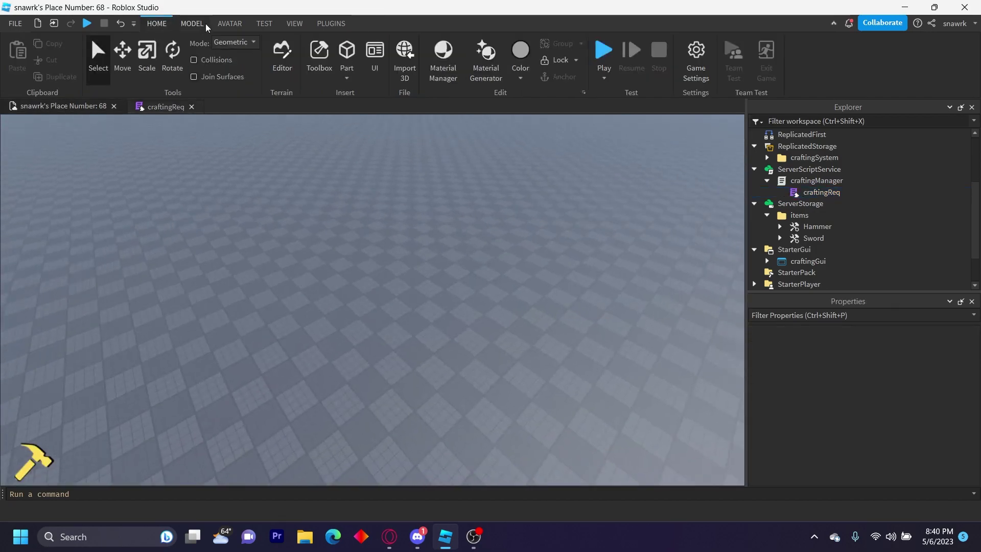
pyautogui.click(264, 24)
pyautogui.click(156, 23)
pyautogui.click(695, 52)
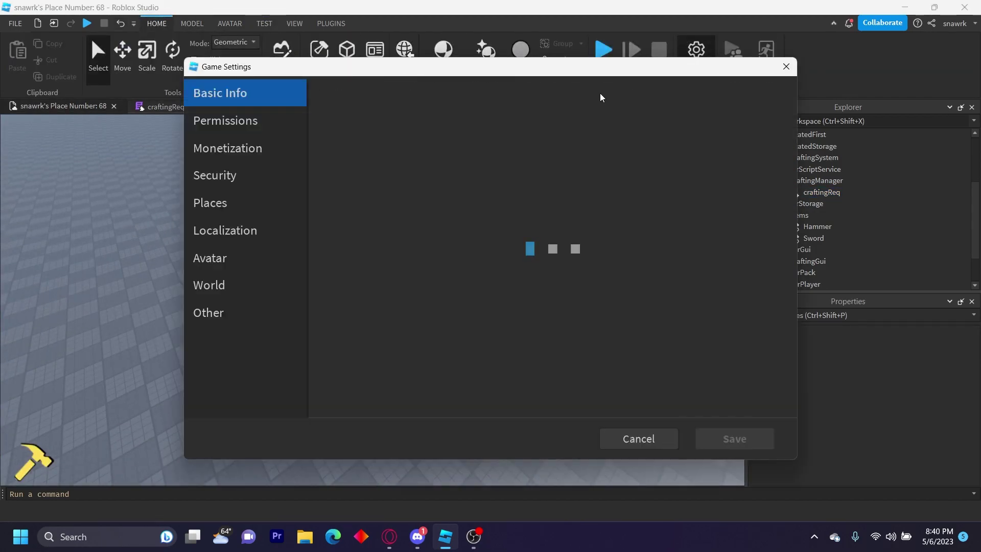
pyautogui.click(253, 175)
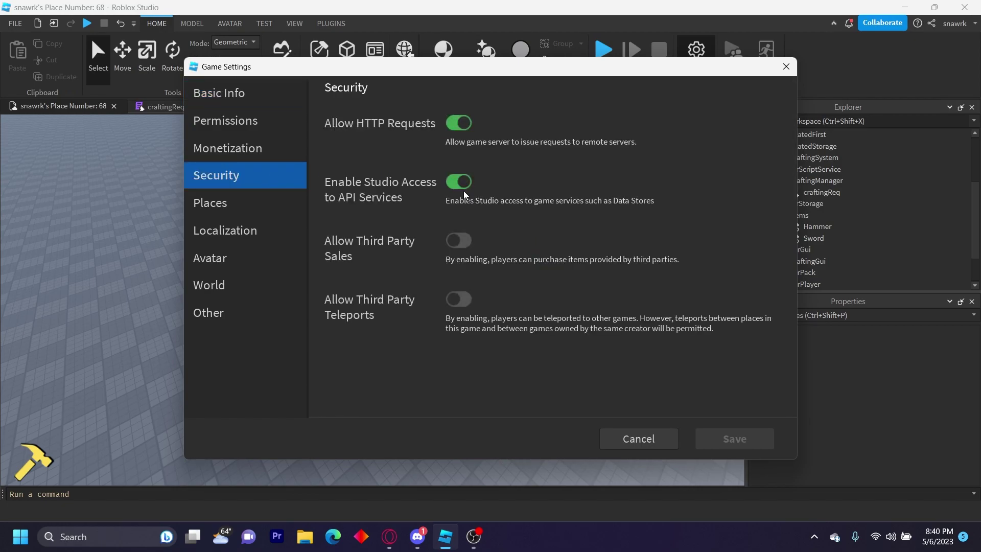
pyautogui.click(785, 66)
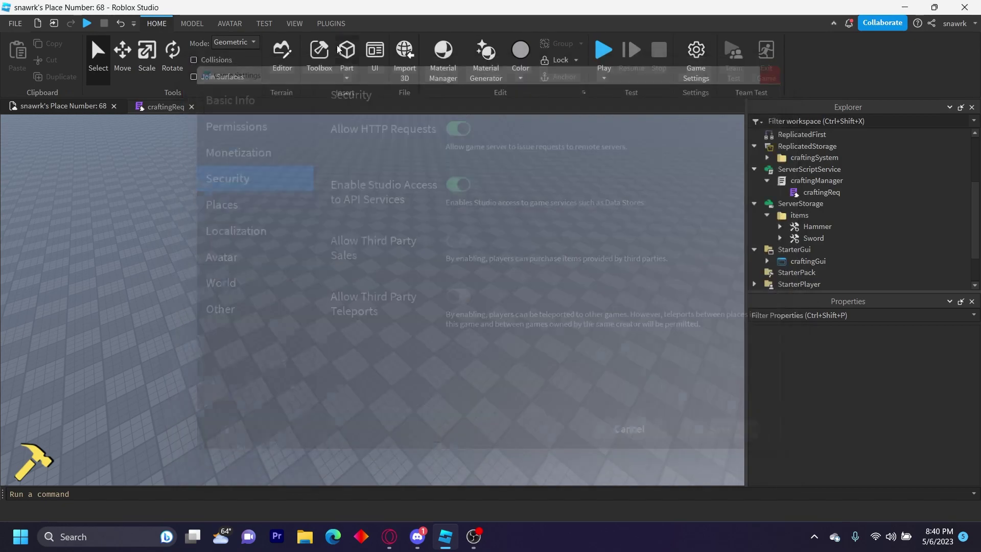
pyautogui.click(263, 23)
# - Start a play test, walk off the spawn pad, and open the crafting menu
pyautogui.click(16, 55)
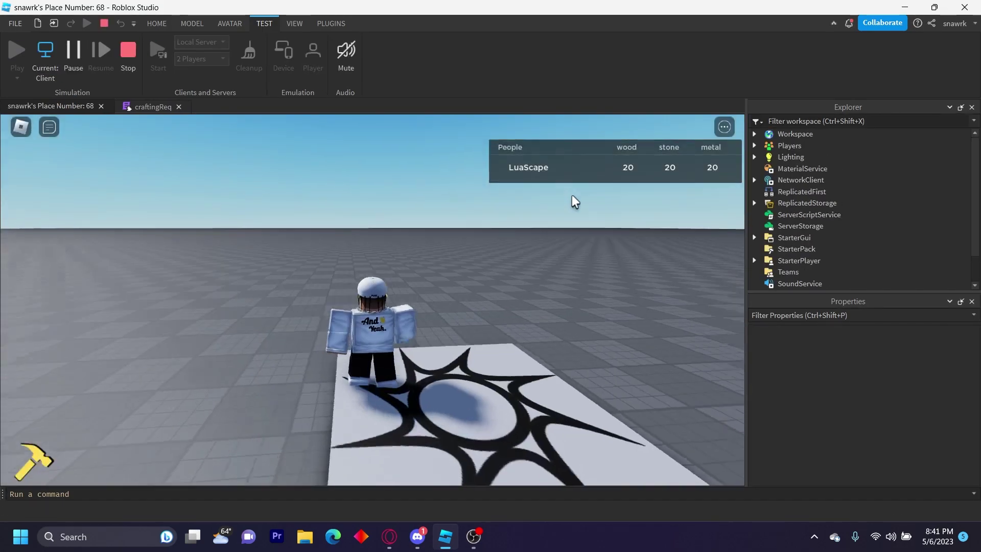
pyautogui.press('s')
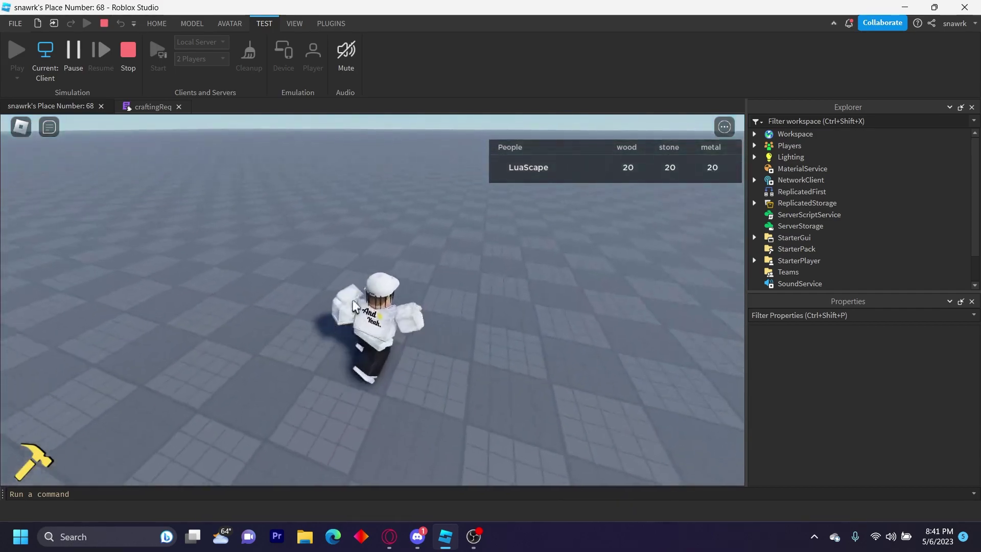
pyautogui.click(35, 460)
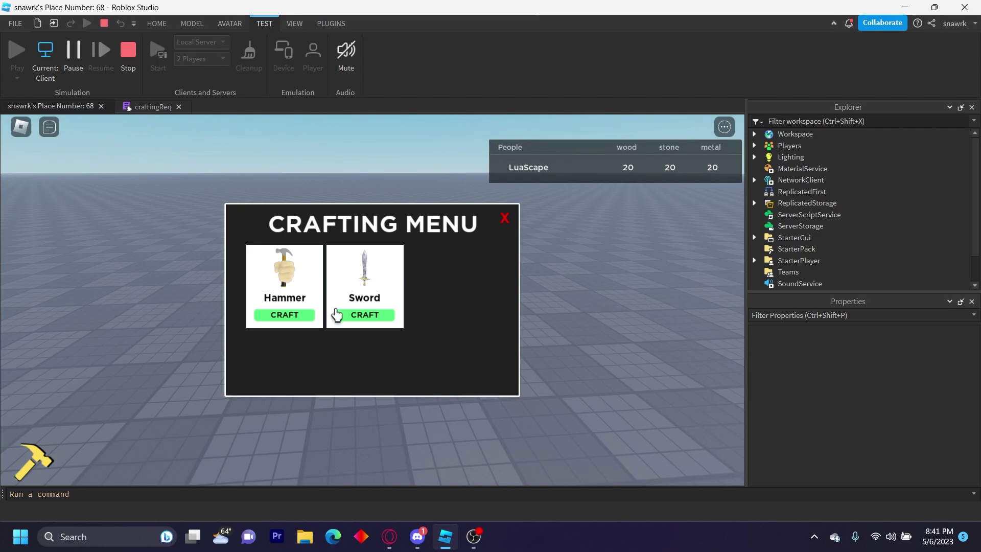
# - Craft two Swords and a Hammer, retry both once materials run out, then close the menu
pyautogui.click(358, 322)
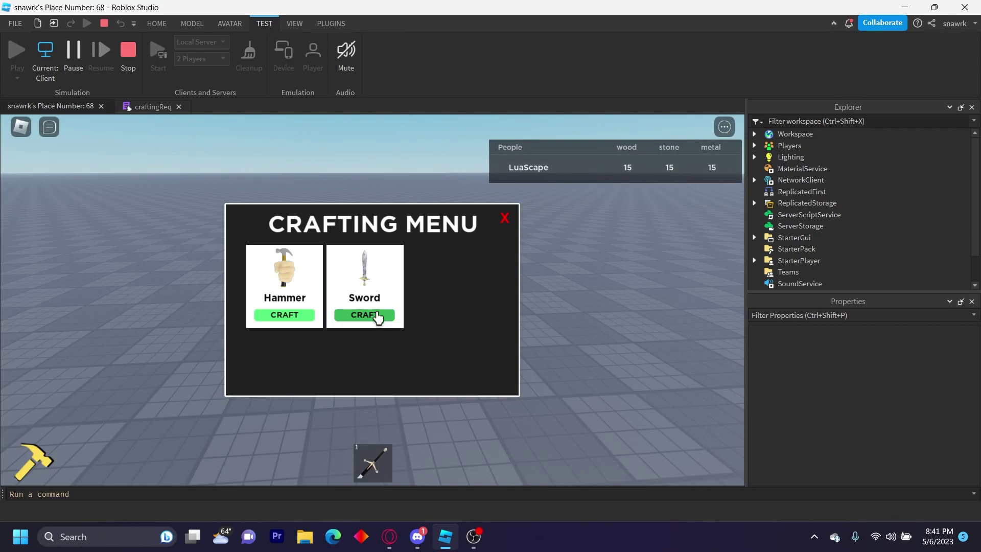
pyautogui.click(376, 317)
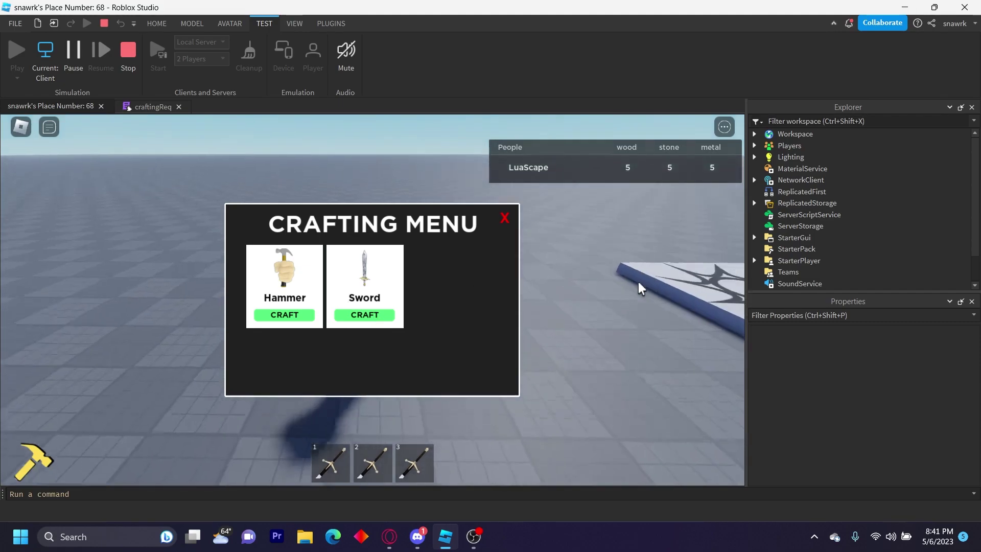
pyautogui.click(261, 315)
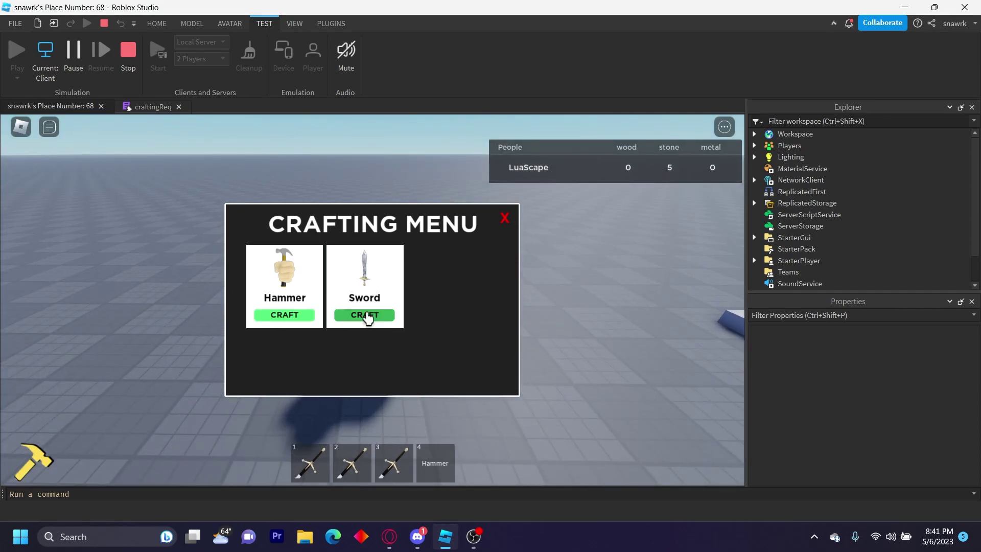
pyautogui.click(367, 315)
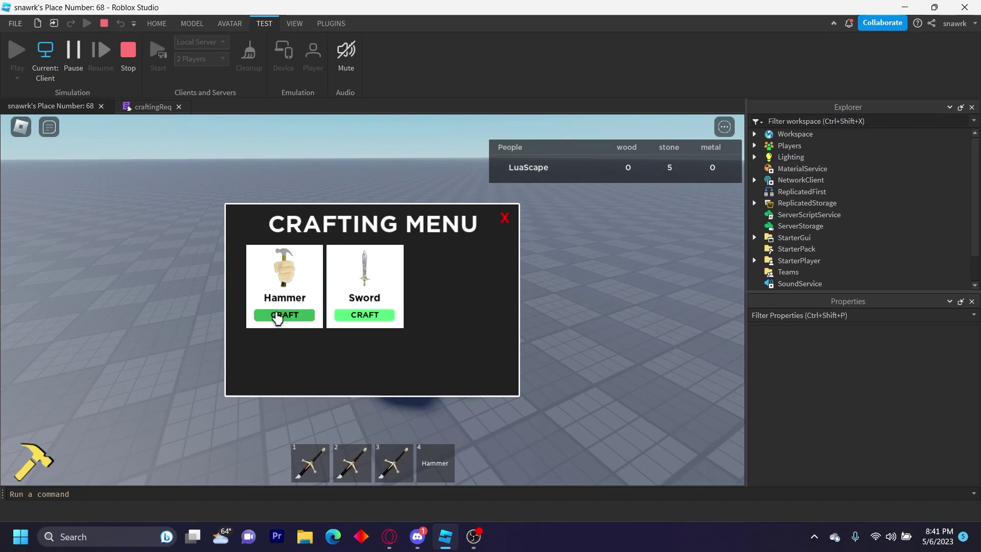
pyautogui.click(274, 317)
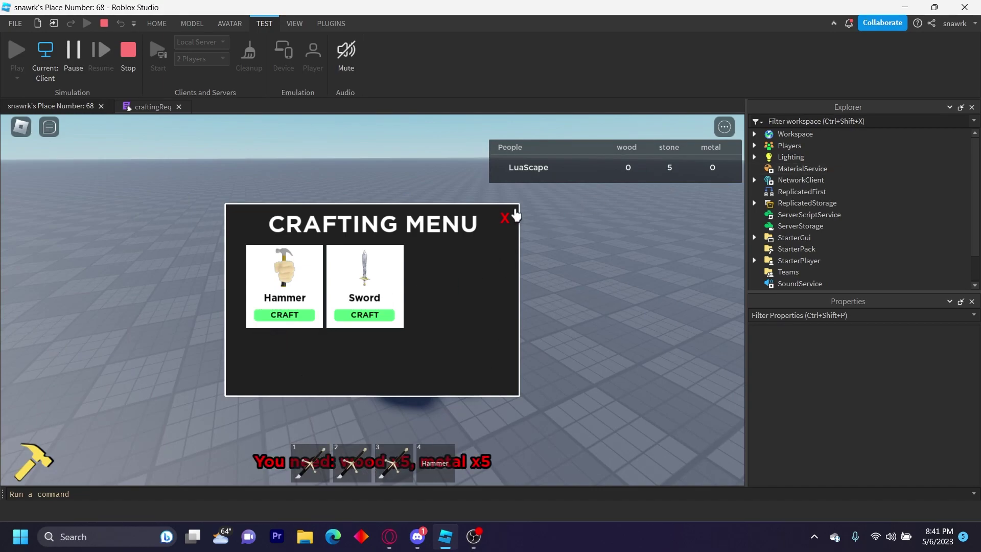
pyautogui.click(504, 217)
pyautogui.hotkey('shift', 'F5')
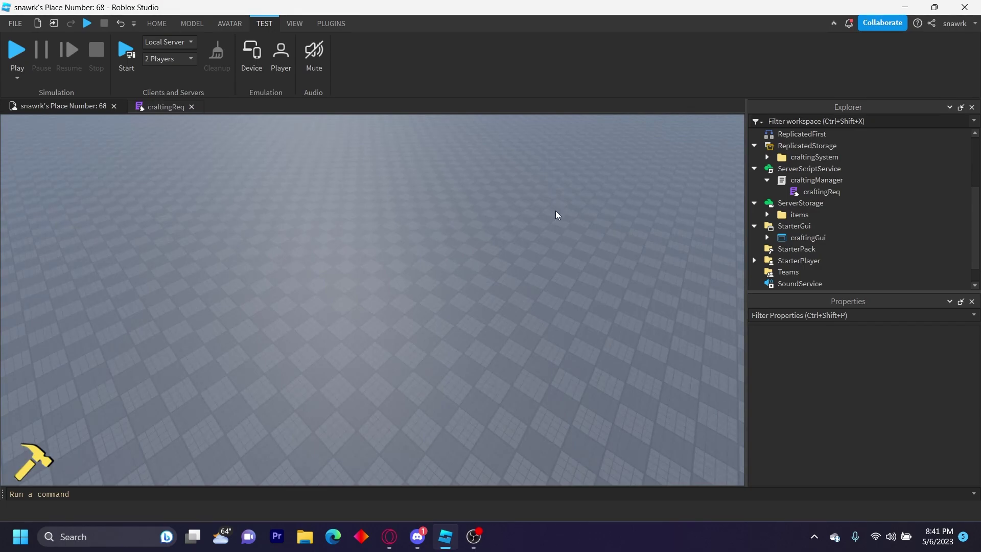
pyautogui.click(323, 24)
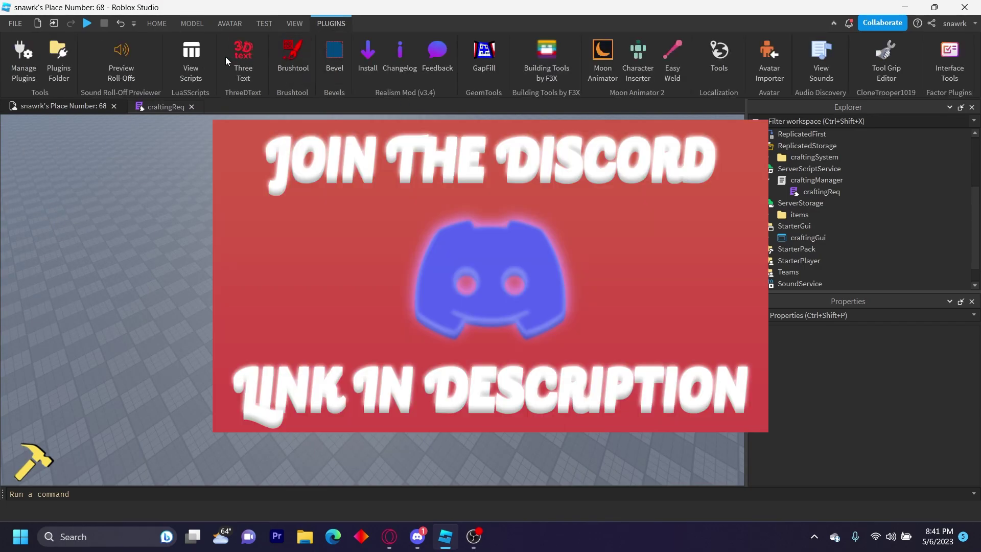
pyautogui.click(191, 58)
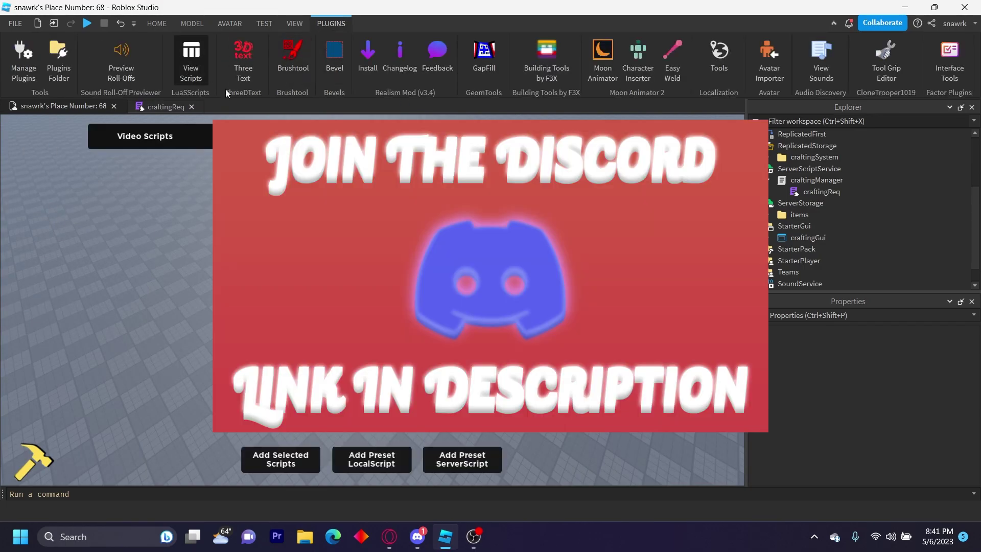
pyautogui.click(176, 135)
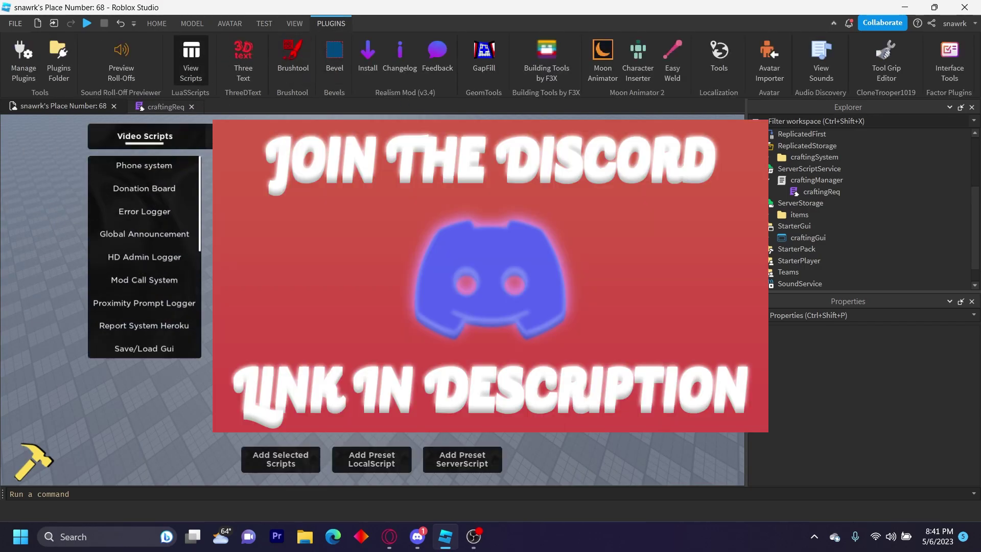
pyautogui.click(203, 52)
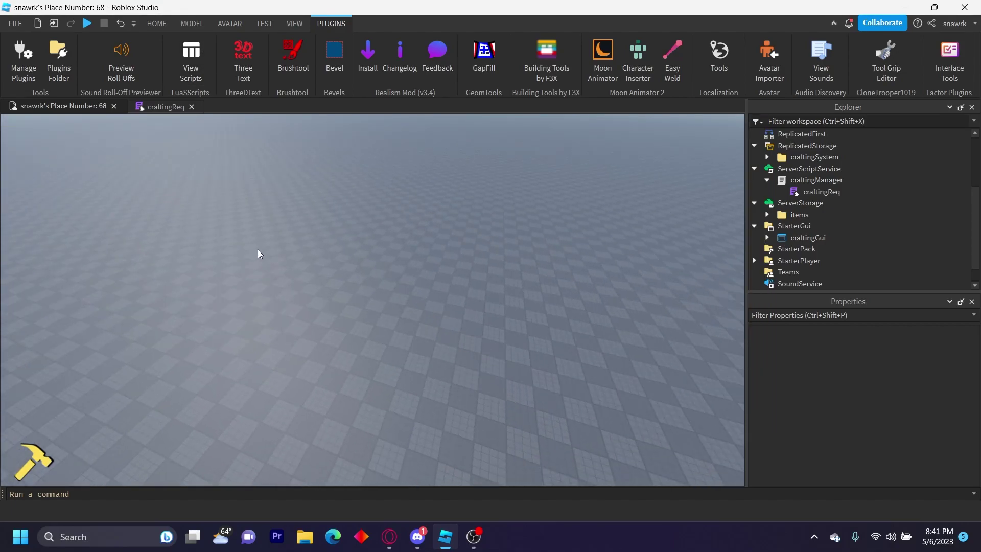
pyautogui.scroll(-2, 374, 246)
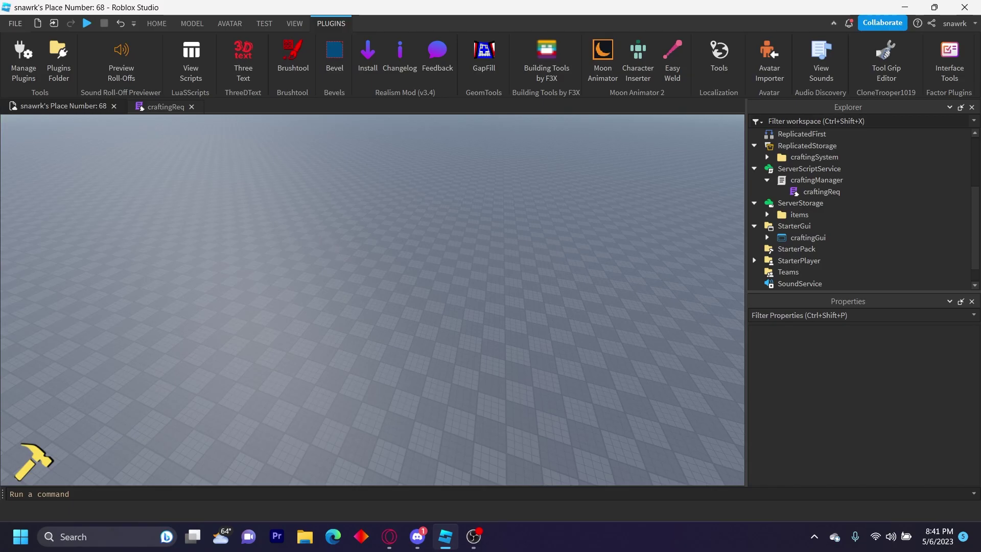